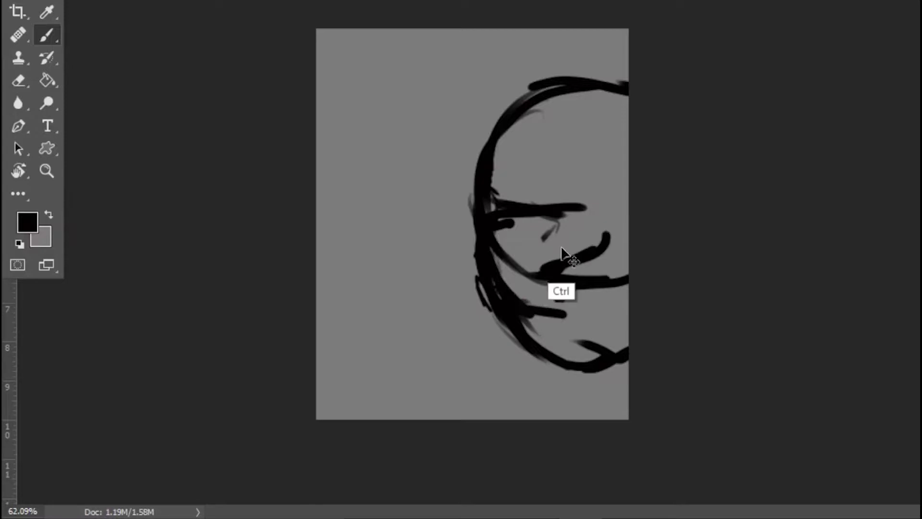
Step: Draw a black side-view skull outline over the faded sketch, covering the cranium, brow, nose, upper jaw, eye socket and cheekbone
key(Return)
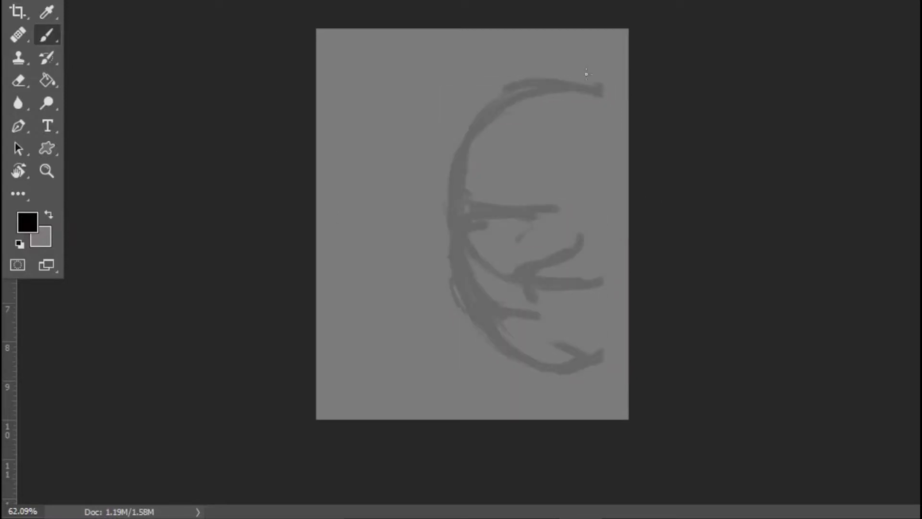
drag(594, 70, 458, 200)
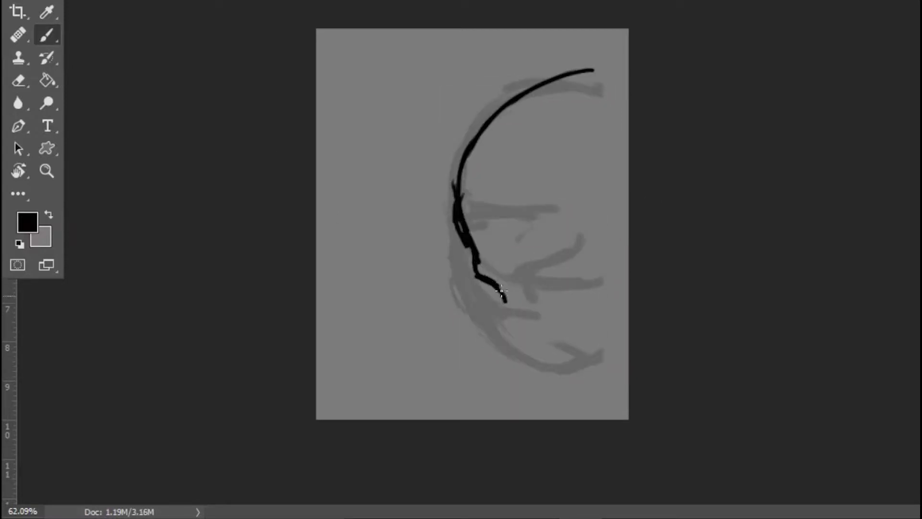
drag(623, 190, 623, 294)
drag(627, 294, 614, 328)
drag(510, 273, 552, 264)
drag(547, 265, 540, 281)
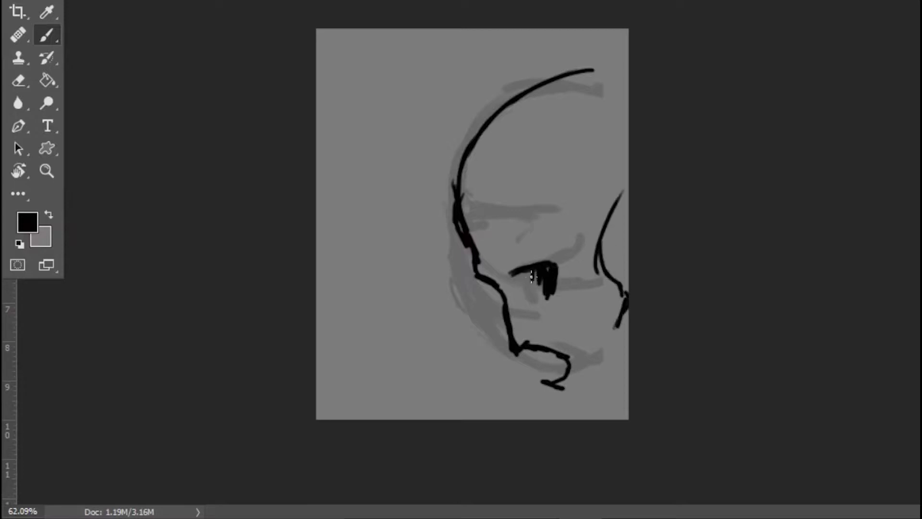
Step: Shade the forehead, brow, eye socket, cheek and jaw with soft dark strokes, and undo the last few
drag(548, 372, 564, 365)
drag(581, 235, 480, 266)
drag(466, 230, 507, 201)
mouse_move(564, 98)
mouse_down()
mouse_move(526, 197)
mouse_move(576, 204)
mouse_up()
mouse_move(617, 283)
mouse_down()
mouse_move(591, 408)
mouse_move(587, 399)
mouse_up()
drag(606, 269, 601, 365)
key(ctrl+alt+z)
key(ctrl+alt+z)
key(ctrl+alt+z)
Step: Darken the eye socket and fill the nose cavity using dark tones sampled from the painting
mouse_move(541, 248)
mouse_down()
mouse_move(545, 289)
mouse_move(566, 275)
mouse_up()
alt+click(518, 235)
click(562, 367)
alt+click(541, 400)
click(557, 363)
alt+click(552, 384)
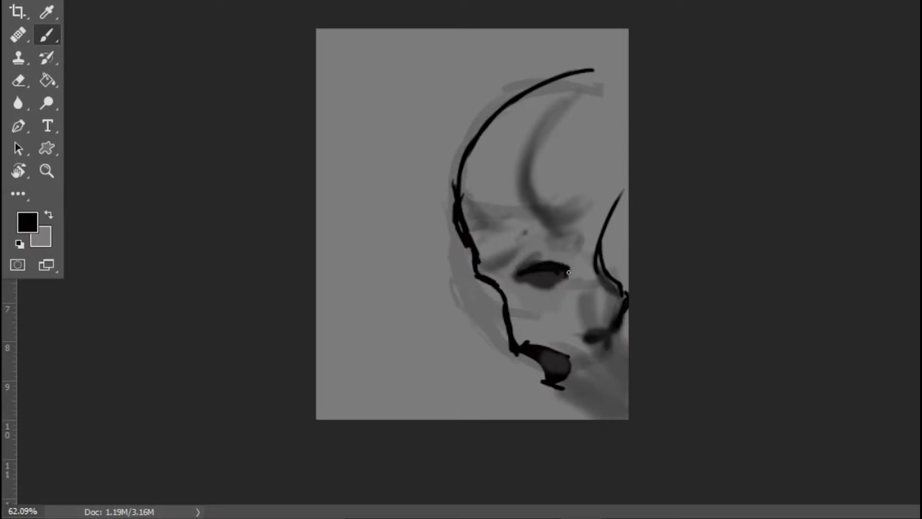
Step: Strengthen the black outline of the face front and upper jaw, and brush sampled grey strokes across the jaw
mouse_move(507, 296)
mouse_down()
mouse_move(560, 353)
mouse_move(591, 415)
mouse_up()
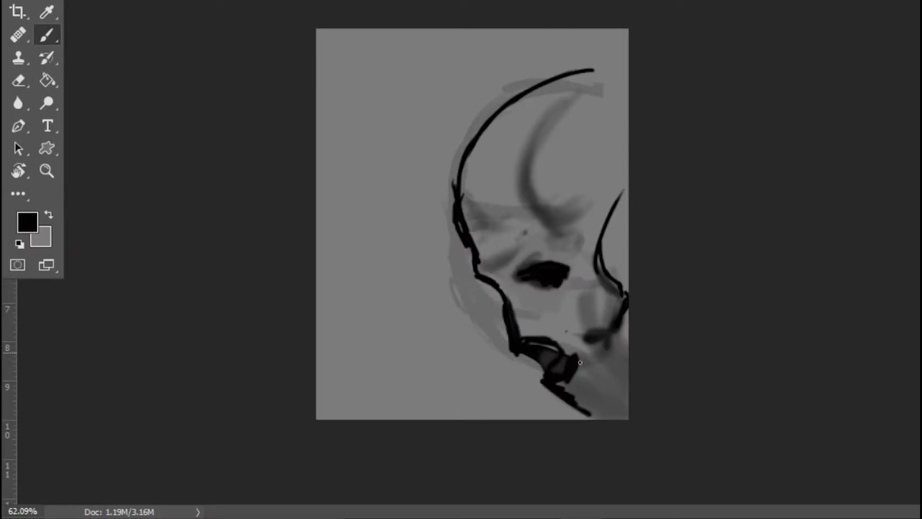
alt+click(572, 379)
mouse_move(557, 361)
mouse_down()
mouse_move(598, 411)
mouse_move(622, 355)
mouse_up()
Step: Choose a pale yellowish-grey bone colour and brush it over the cranium, brow, cheek and jaw
click(27, 222)
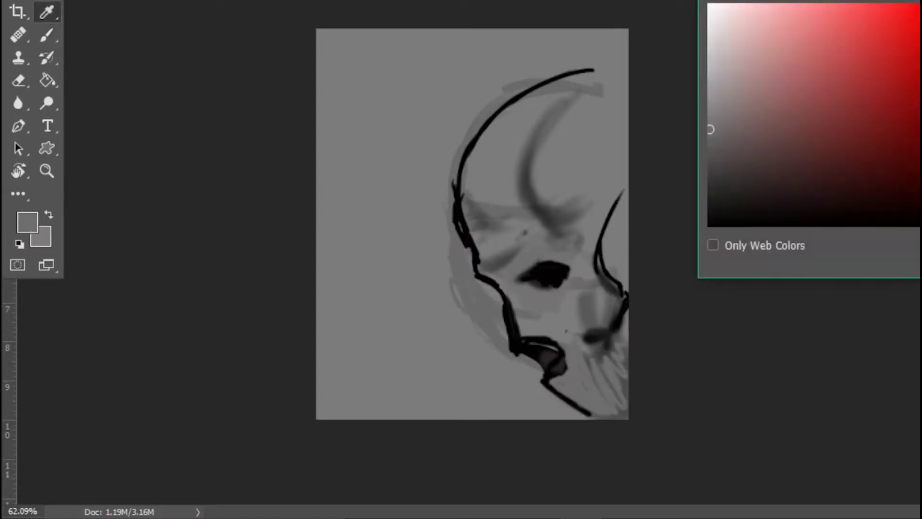
click(733, 124)
key(Return)
mouse_move(620, 55)
mouse_down()
mouse_move(538, 91)
mouse_move(552, 226)
mouse_move(532, 264)
mouse_move(566, 313)
mouse_move(630, 326)
mouse_up()
Step: Shade the nose cavity, back of the jaw and temple curve with a sampled dark tone, undoing unwanted strokes
alt+click(542, 388)
drag(541, 339, 569, 365)
mouse_move(622, 308)
mouse_down()
mouse_move(591, 383)
mouse_move(620, 336)
mouse_up()
mouse_move(560, 124)
mouse_down()
mouse_move(539, 195)
mouse_move(554, 141)
mouse_up()
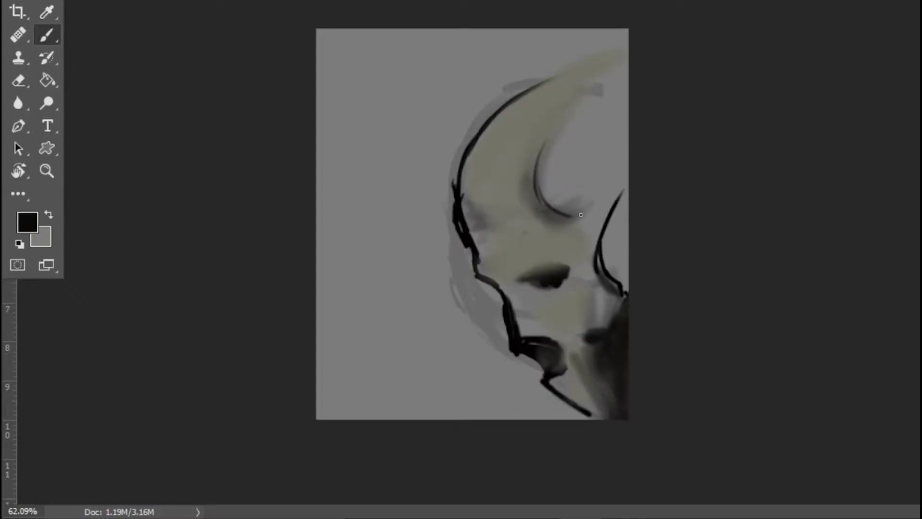
key(ctrl+alt+z)
mouse_move(618, 278)
mouse_down()
mouse_move(564, 221)
mouse_move(605, 209)
mouse_up()
key(ctrl+alt+z)
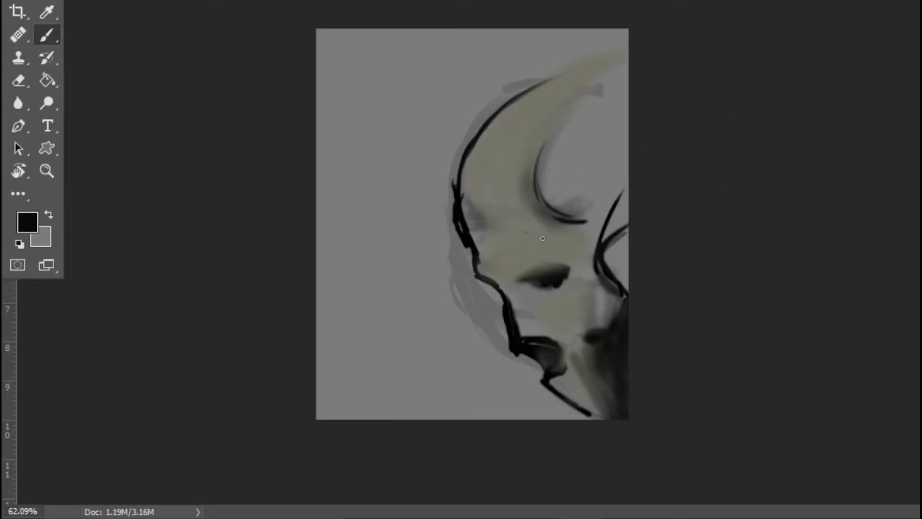
Step: Shade and blend the jaw and cheek with tones sampled from the painting
mouse_move(605, 408)
mouse_down()
mouse_move(587, 390)
mouse_move(624, 367)
mouse_up()
alt+click(586, 370)
alt+click(596, 370)
mouse_move(529, 303)
mouse_down()
mouse_move(605, 308)
mouse_move(514, 325)
mouse_move(529, 344)
mouse_up()
Step: Choose a very dark reddish brown and shade the cranium, the hollow behind the cheekbone and the back of the jaw
click(28, 222)
click(716, 221)
key(Return)
mouse_move(592, 70)
mouse_down()
mouse_move(497, 171)
mouse_move(521, 148)
mouse_move(533, 269)
mouse_move(601, 284)
mouse_move(632, 387)
mouse_move(518, 288)
mouse_move(589, 333)
mouse_move(620, 211)
mouse_up()
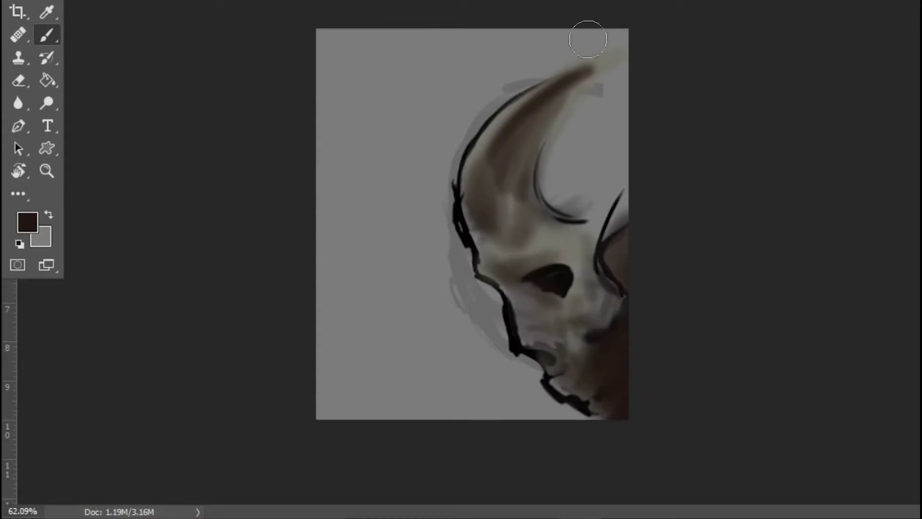
Step: Fill in the back of the cranium and shape the cheekbone arch with tones sampled from the skull
mouse_move(588, 38)
mouse_down()
mouse_move(618, 185)
mouse_move(584, 212)
mouse_up()
alt+click(585, 221)
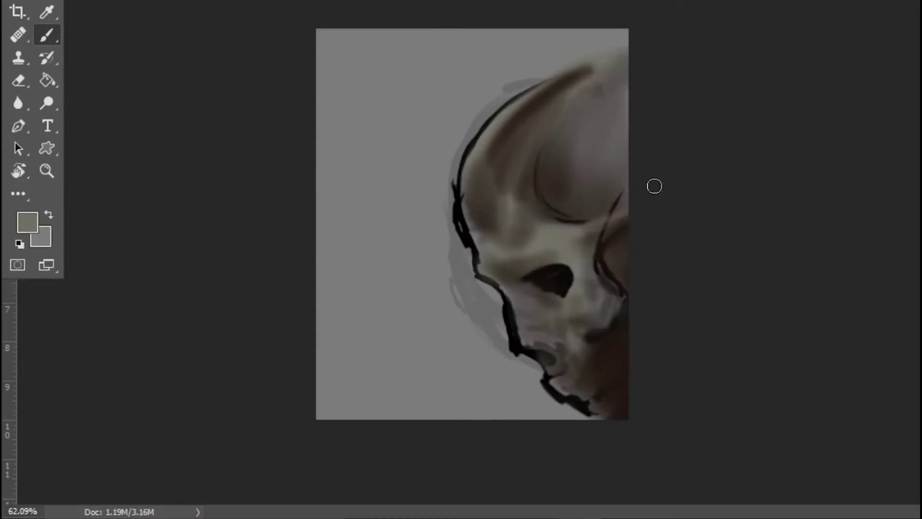
alt+click(626, 227)
mouse_move(610, 235)
mouse_down()
mouse_move(603, 293)
mouse_move(590, 222)
mouse_up()
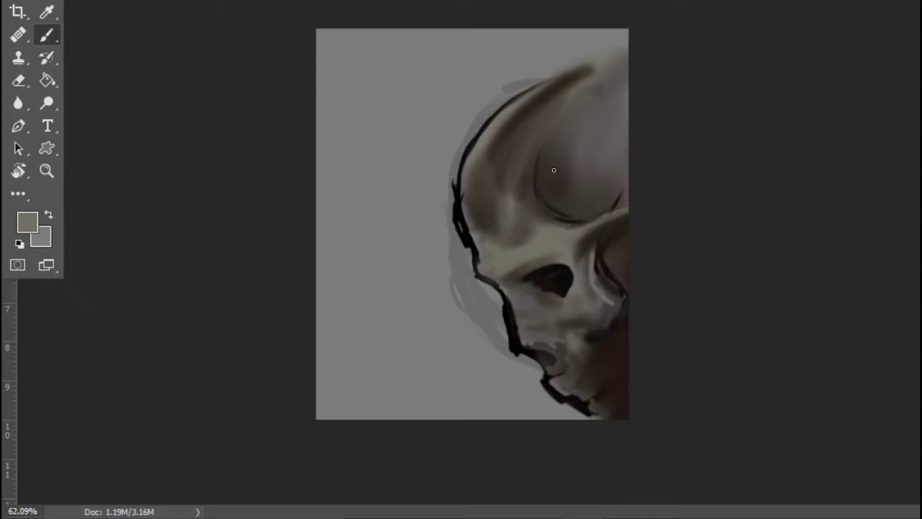
Step: Refine the eye socket, cheek, nose cavity and upper jaw with sampled light and dark tones
alt+click(590, 283)
mouse_move(541, 296)
mouse_down()
mouse_move(563, 288)
mouse_move(534, 291)
mouse_move(510, 270)
mouse_move(504, 283)
mouse_move(531, 305)
mouse_move(574, 384)
mouse_up()
alt+click(588, 303)
alt+click(555, 274)
Step: Outline the cranium and face edge in a rusty orange-brown, and paint over the black nose line with a sampled tone
click(27, 222)
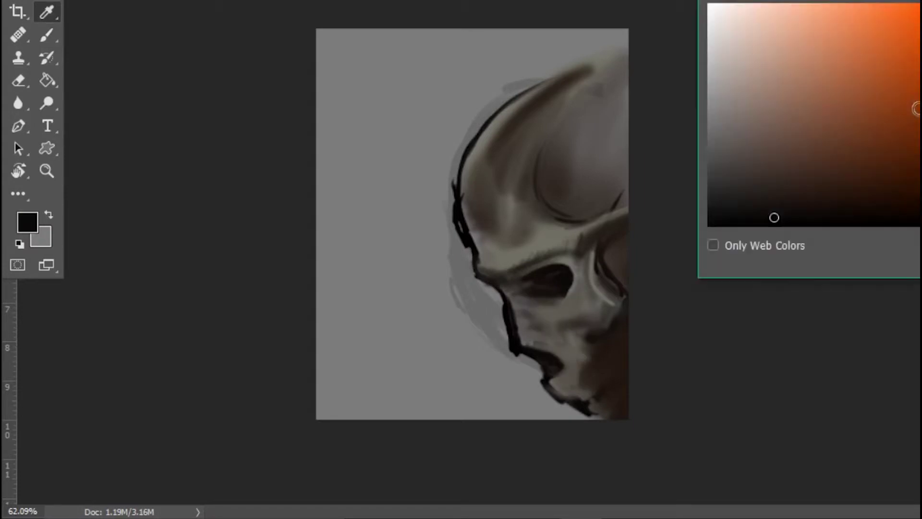
click(757, 108)
key(Return)
drag(553, 81, 654, 69)
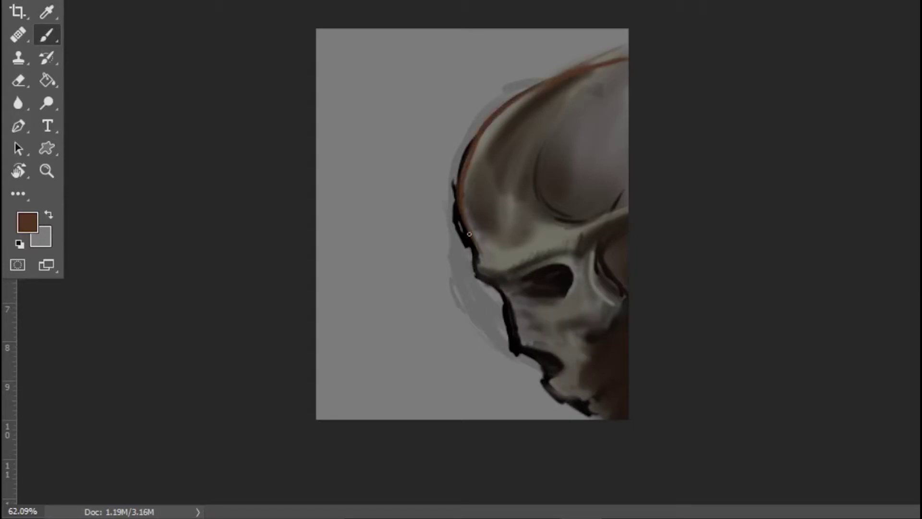
alt+click(573, 394)
drag(503, 297, 512, 346)
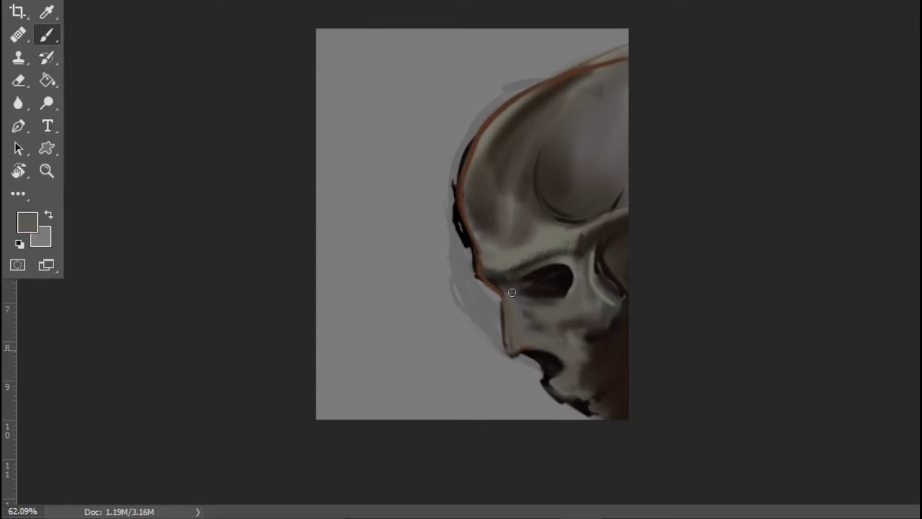
Step: Choose a very dark brown and brush it over the cranium, cheek and jaw to darken the whole skull
key(e)
click(28, 222)
click(908, 200)
key(Return)
key(b)
mouse_move(624, 82)
mouse_down()
mouse_move(628, 103)
mouse_move(520, 127)
mouse_move(619, 197)
mouse_move(660, 391)
mouse_up()
Step: Choose a muted red and tint the brow, nose bridge, cheek and upper jaw with it
click(27, 222)
click(886, 84)
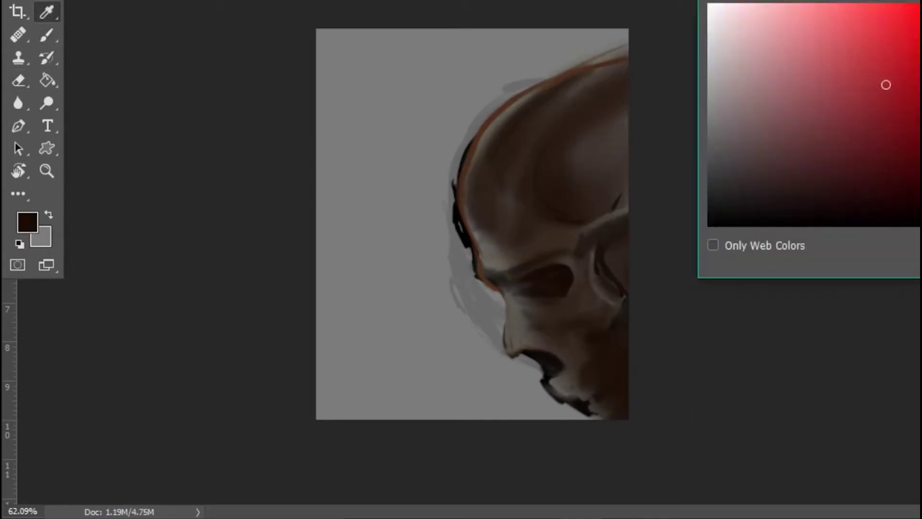
click(851, 121)
key(Return)
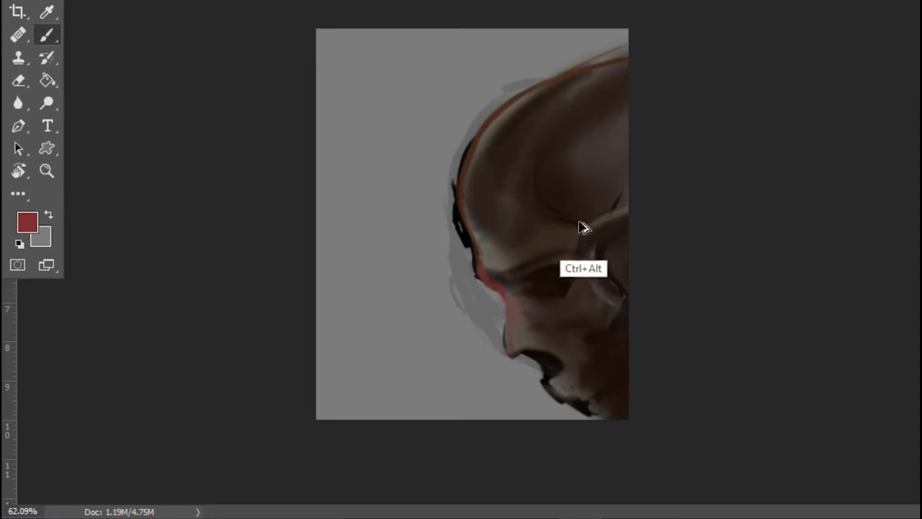
drag(578, 304, 594, 318)
mouse_move(500, 387)
mouse_down()
mouse_move(576, 372)
mouse_move(563, 388)
mouse_move(584, 393)
mouse_move(572, 325)
mouse_up()
Step: Choose a near-black red and darken the cranium, eye socket and back of the jaw, adjusting the brush size
click(27, 223)
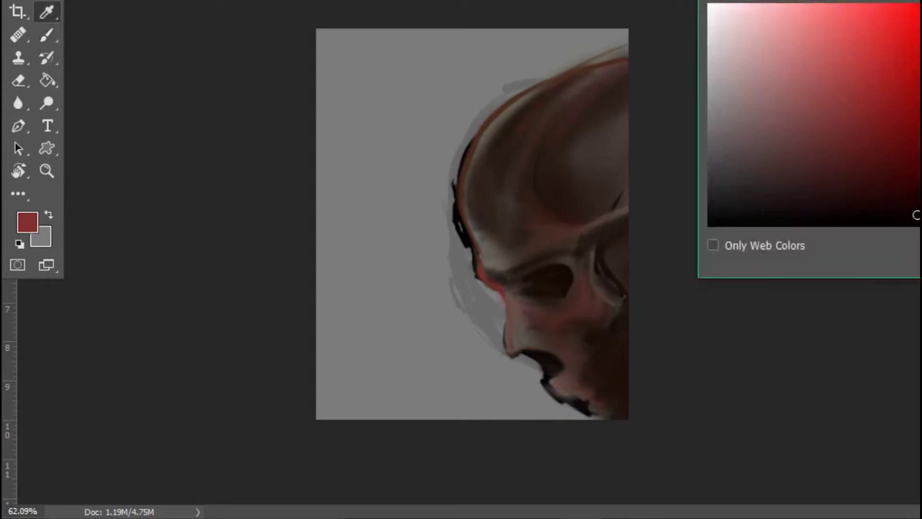
click(817, 219)
key(Return)
drag(654, 400, 620, 339)
mouse_move(547, 246)
mouse_down()
mouse_move(478, 195)
mouse_move(640, 41)
mouse_move(522, 90)
mouse_move(540, 87)
mouse_move(515, 142)
mouse_move(622, 67)
mouse_move(542, 106)
mouse_up()
key(bracketright)
key(bracketright)
key(bracketright)
key(bracketright)
key(bracketright)
key(bracketright)
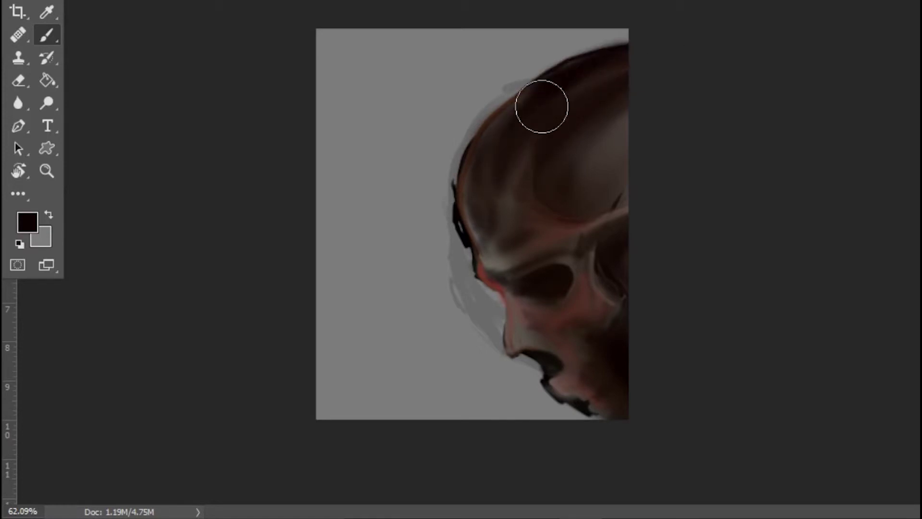
key(bracketleft)
key(bracketleft)
Step: Choose a burnt orange and paint a glow inside the eye socket, undoing unwanted strokes
click(28, 222)
click(887, 138)
key(Return)
click(554, 274)
mouse_move(554, 274)
mouse_down()
mouse_move(556, 282)
mouse_move(562, 272)
mouse_move(553, 273)
mouse_up()
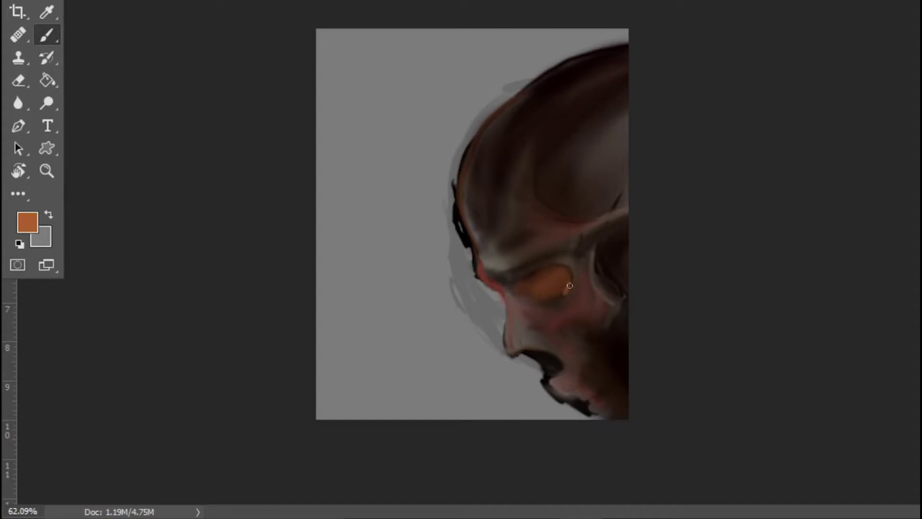
key(ctrl+alt+z)
key(ctrl+alt+z)
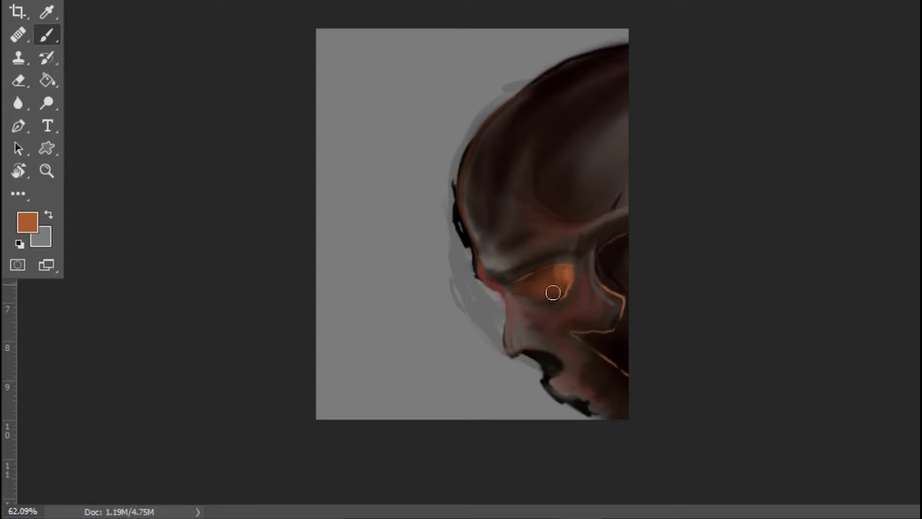
Step: Fill the eye socket, nose cavity and gap below the cheekbone with orange, and add flame streaks and an orange forehead edge
drag(558, 280, 520, 288)
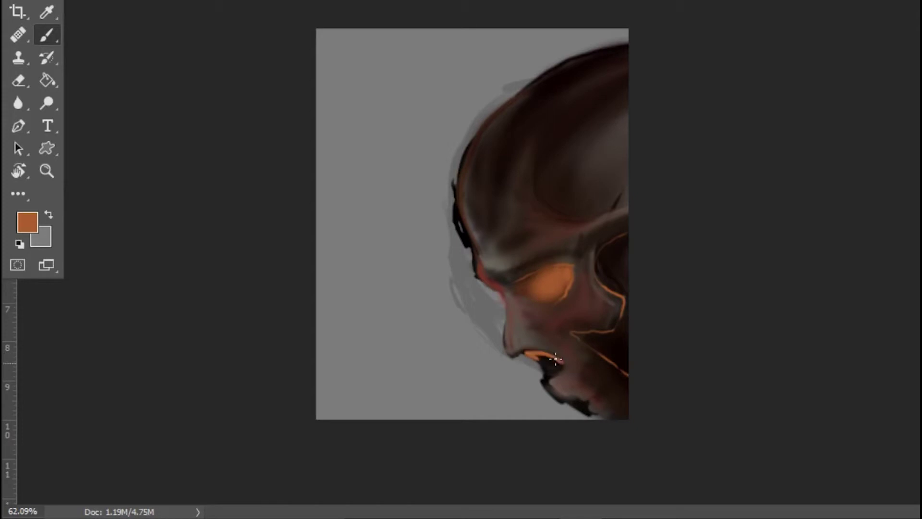
drag(572, 332, 622, 370)
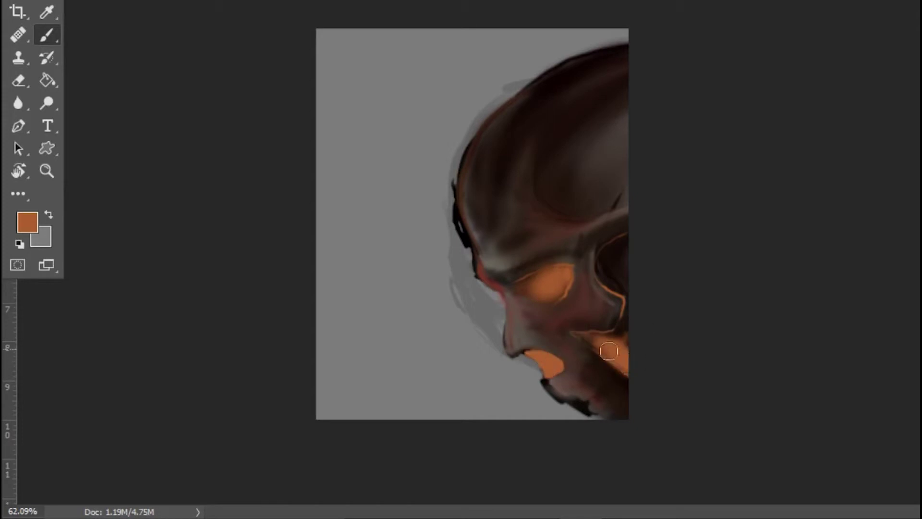
mouse_move(552, 250)
mouse_down()
mouse_move(555, 272)
mouse_move(531, 218)
mouse_move(591, 303)
mouse_up()
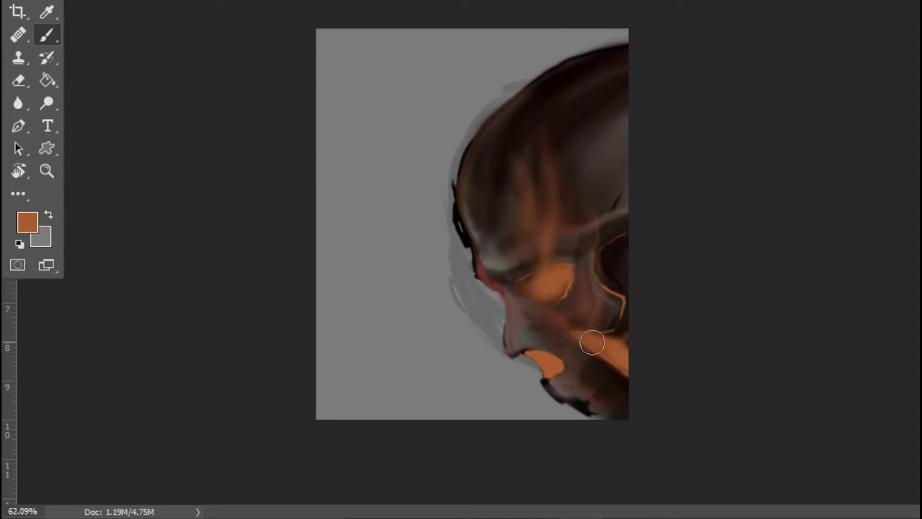
drag(501, 128, 494, 129)
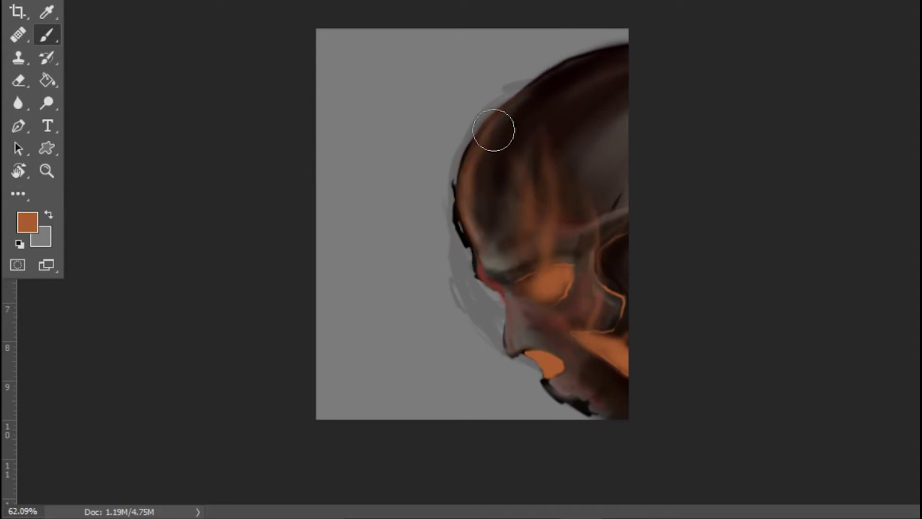
Step: Sample a dark brown and use it to tone down the brow and the area around the cheekbone
alt+click(494, 241)
mouse_move(494, 241)
mouse_down()
mouse_move(525, 267)
mouse_move(485, 274)
mouse_up()
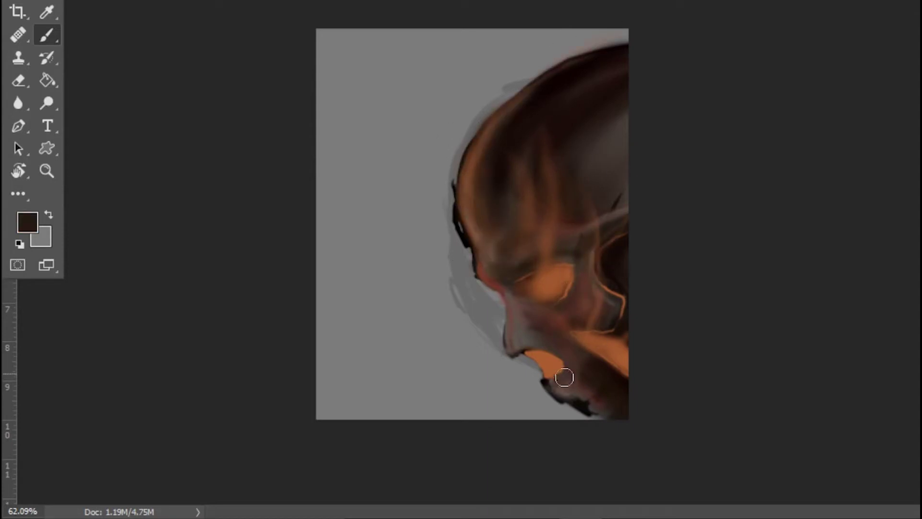
drag(610, 303, 622, 313)
Step: Paint soft dark brown smoke into the background around the skull
alt+click(622, 314)
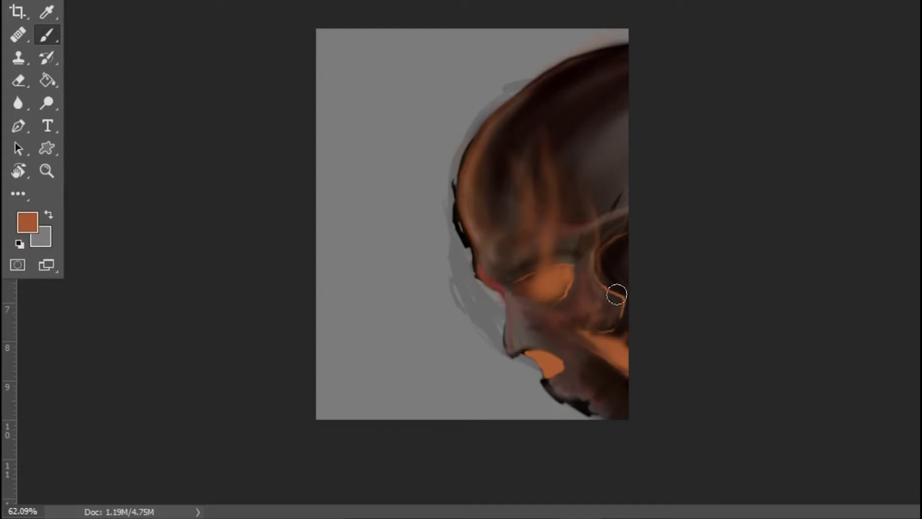
key(Return)
mouse_move(576, 399)
mouse_down()
mouse_move(592, 422)
mouse_move(543, 407)
mouse_move(502, 338)
mouse_move(531, 147)
mouse_move(478, 187)
mouse_move(441, 87)
mouse_move(512, 121)
mouse_move(601, 53)
mouse_up()
Step: Add an orange rim along the front of the face with sampled colours, and deepen the shadows on the cranium and cheekbone
click(28, 222)
key(Return)
alt+click(569, 374)
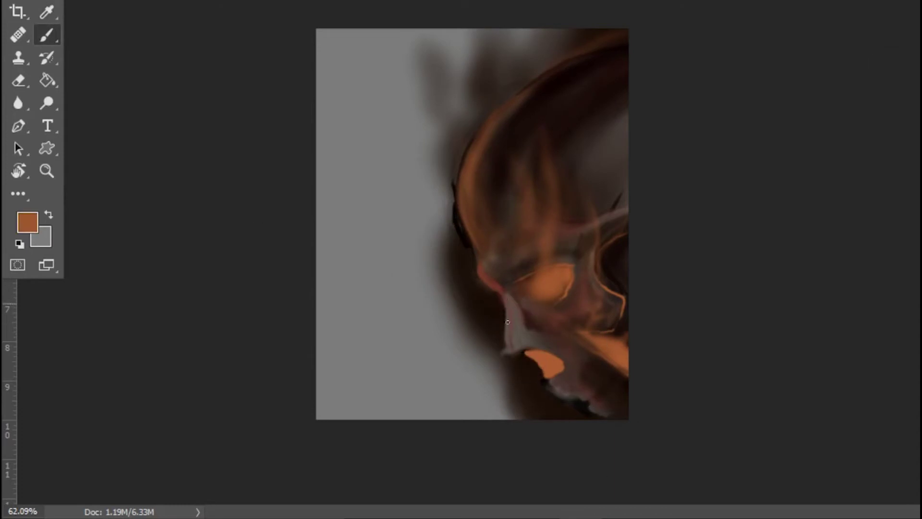
alt+click(500, 200)
drag(510, 293, 524, 346)
mouse_move(496, 161)
mouse_down()
mouse_move(527, 316)
mouse_move(489, 262)
mouse_move(574, 357)
mouse_move(580, 249)
mouse_move(614, 296)
mouse_up()
Step: Choose a bright yellow-orange and paint flames rising from the nose cavity and eye socket up the forehead
alt+click(544, 281)
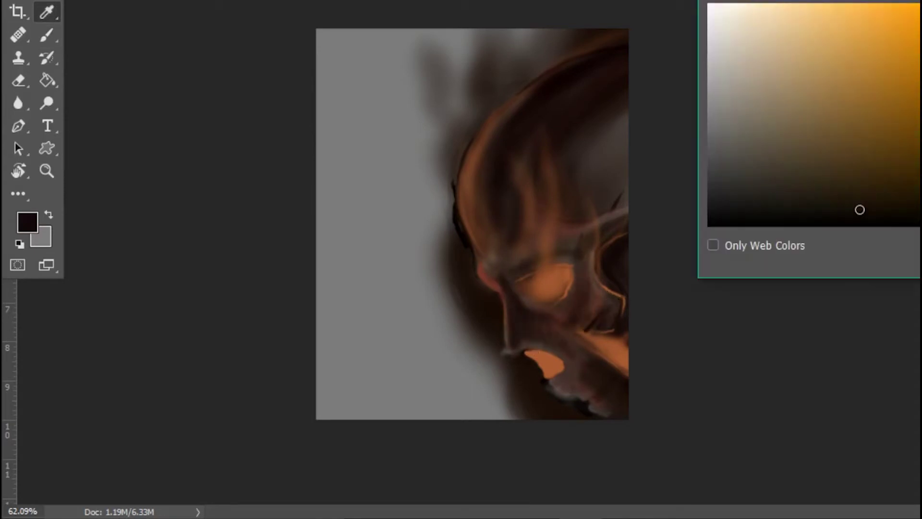
key(Return)
drag(541, 365, 541, 223)
mouse_move(560, 288)
mouse_down()
mouse_move(560, 239)
mouse_move(546, 274)
mouse_move(537, 90)
mouse_up()
Step: Add blue-violet accents along the skull's edges and cheekbone, undoing unwanted strokes
alt+click(554, 296)
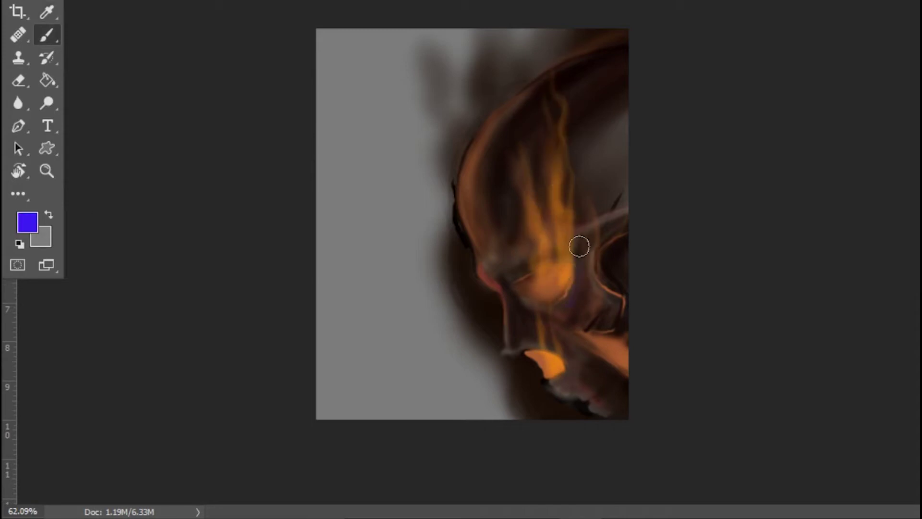
mouse_move(596, 284)
mouse_down()
mouse_move(617, 288)
mouse_move(551, 276)
mouse_up()
key(ctrl+z)
key(ctrl+z)
key(ctrl+z)
key(ctrl+alt+z)
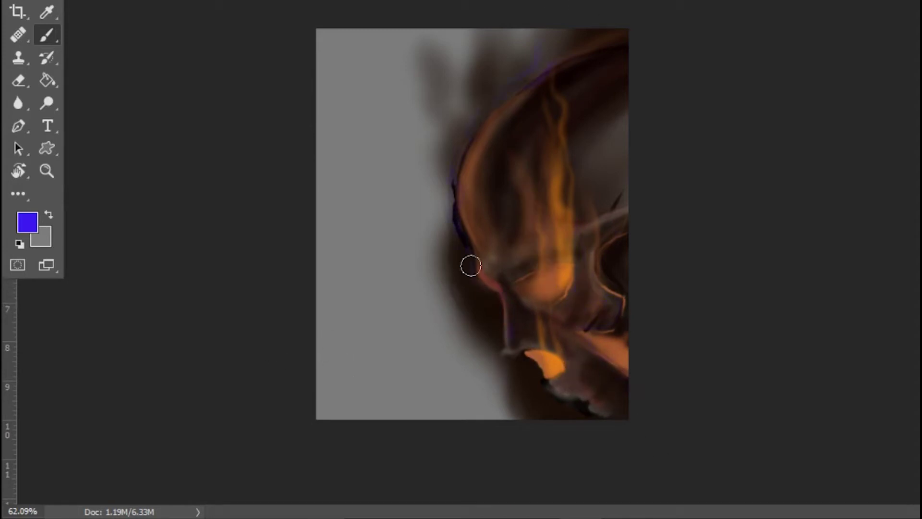
Step: Refine the orange edges of the face and eye, and darken the glowing jaw gap and cheekbone with sampled tones
alt+click(473, 289)
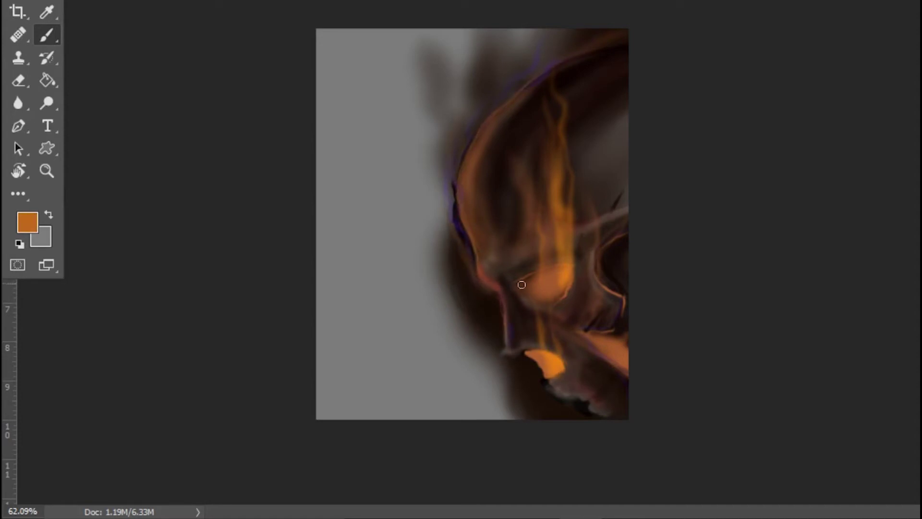
alt+click(541, 361)
alt+click(572, 358)
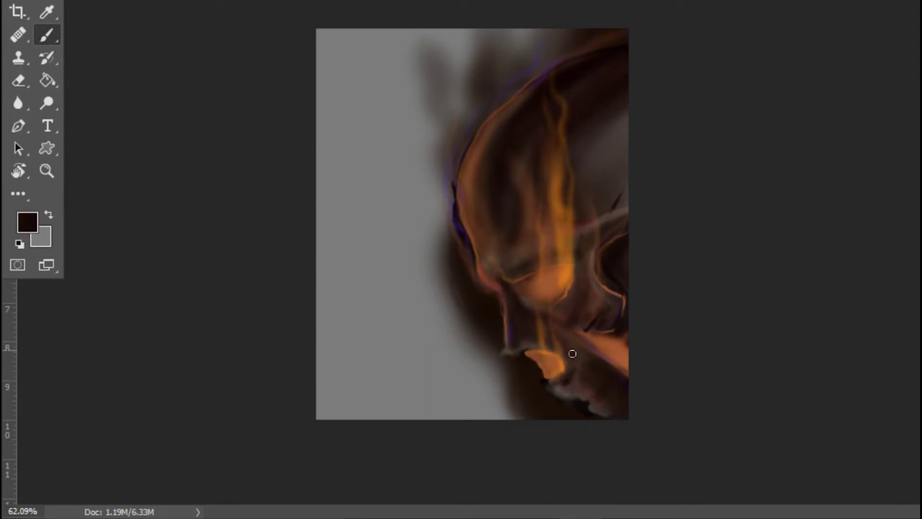
drag(580, 368, 627, 331)
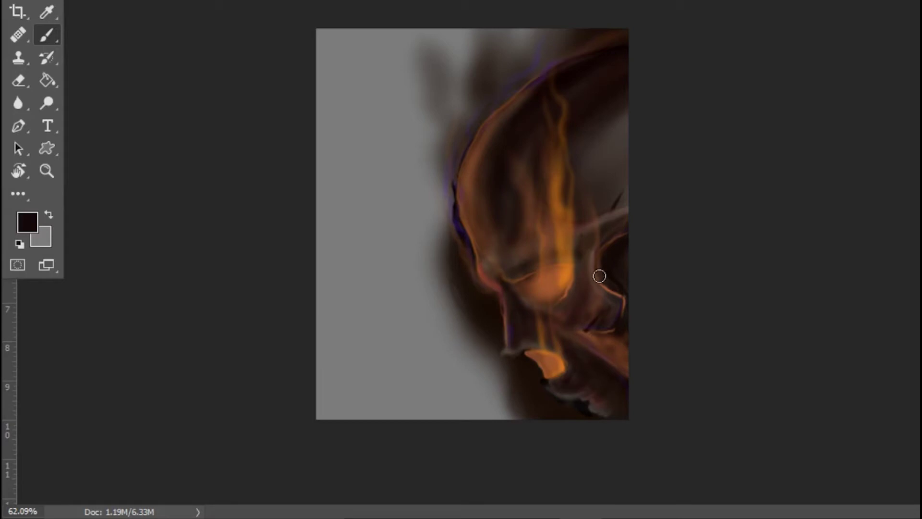
drag(595, 264, 590, 285)
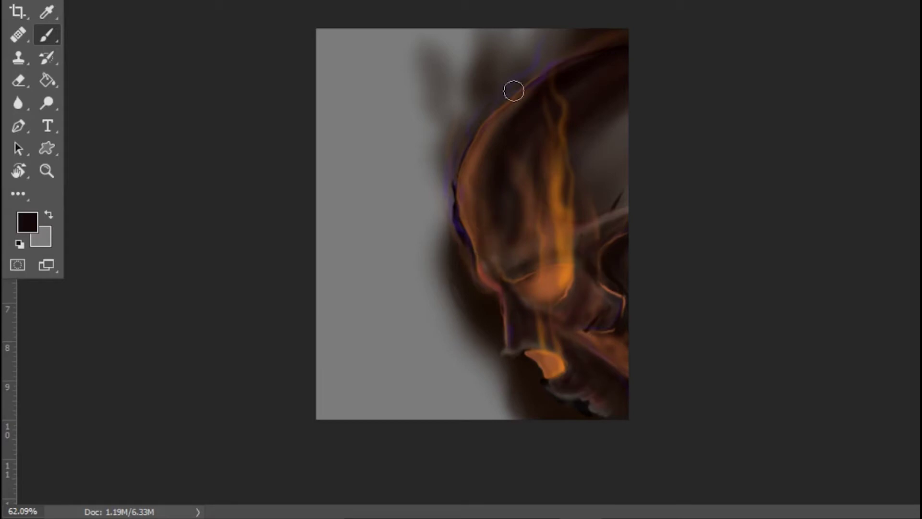
Step: Choose a pale yellow and paint bright highlights in the glowing eye socket and nose cavity
key(ctrl+alt)
key(Return)
drag(551, 274, 560, 273)
drag(547, 354, 555, 361)
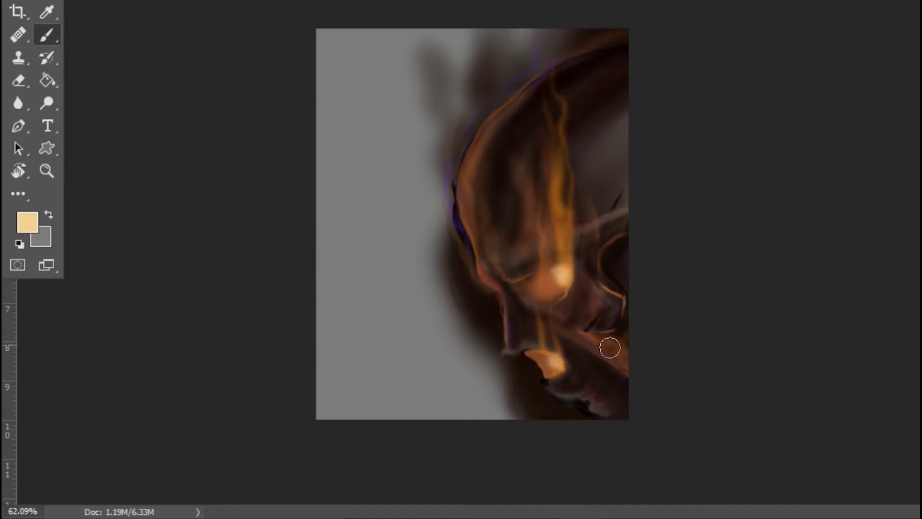
Step: Sample a near-black tone from the skull and darken the grey area inside the rear of the cranium
alt+click(587, 56)
mouse_move(591, 173)
mouse_down()
mouse_move(601, 195)
mouse_move(626, 88)
mouse_move(672, 120)
mouse_up()
key(bracketright)
key(bracketright)
key(bracketright)
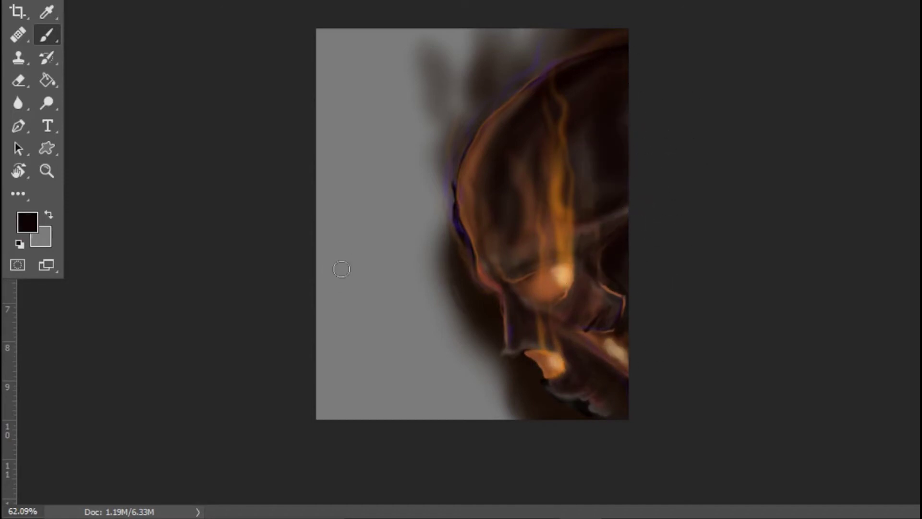
Step: Choose a very dark brown and paint over the grey background around the skull
click(27, 222)
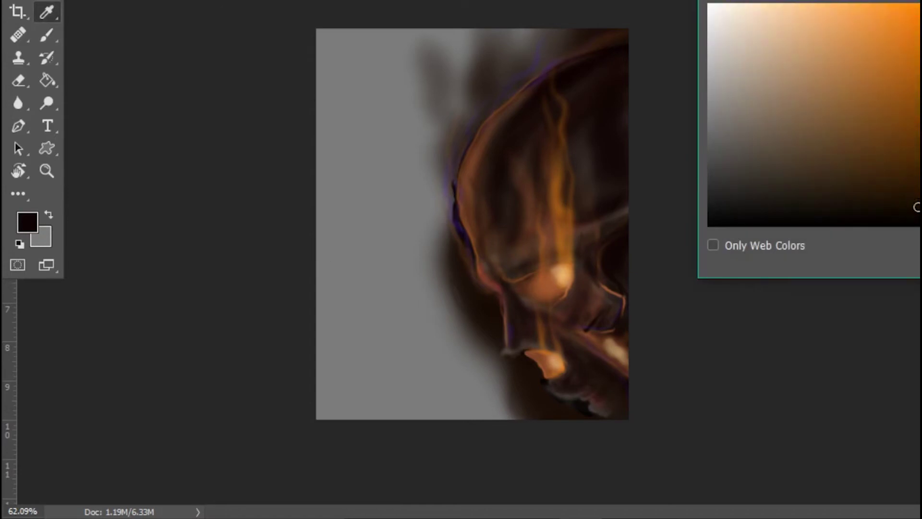
key(Return)
key(b)
mouse_move(523, 303)
mouse_down()
mouse_move(607, 37)
mouse_move(350, 45)
mouse_move(696, 350)
mouse_up()
Step: Choose an orange-brown and brush a soft glow into the background along the forehead, face and jaw
click(27, 222)
click(902, 27)
key(Return)
mouse_move(490, 72)
mouse_down()
mouse_move(486, 296)
mouse_move(618, 391)
mouse_move(545, 439)
mouse_up()
Step: With a smaller brush, refine the face's outline in sampled dark tones and trace thin orange edges at the nose and jaw
key(bracketleft)
key(bracketleft)
key(bracketleft)
key(bracketleft)
alt+click(556, 315)
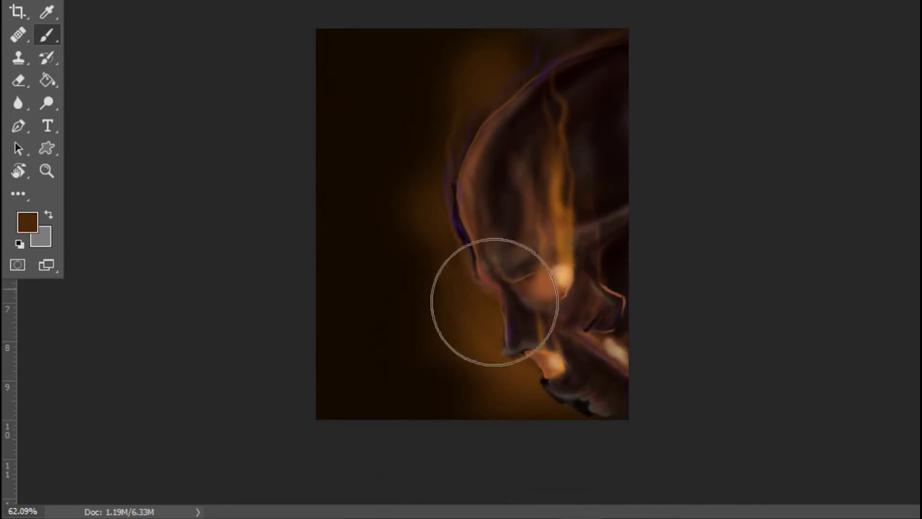
key(bracketleft)
key(bracketleft)
key(bracketleft)
key(bracketleft)
key(bracketleft)
key(bracketleft)
click(28, 222)
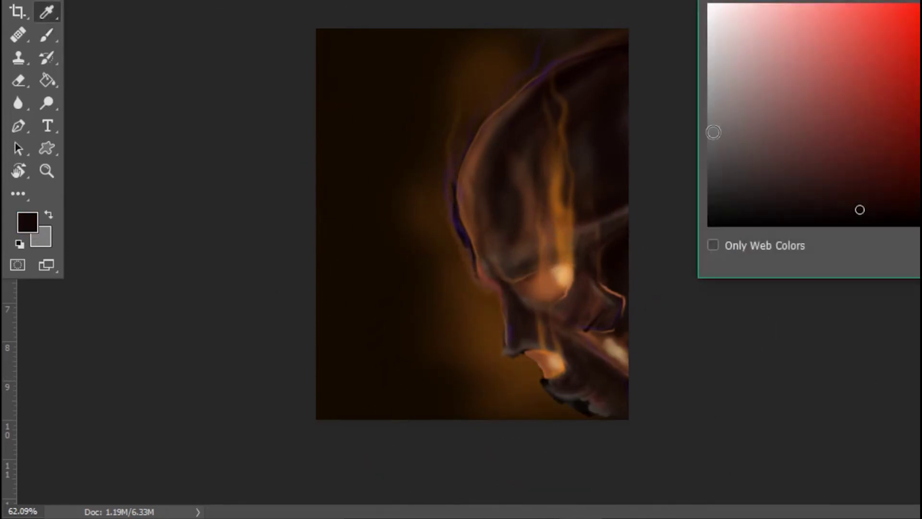
key(Return)
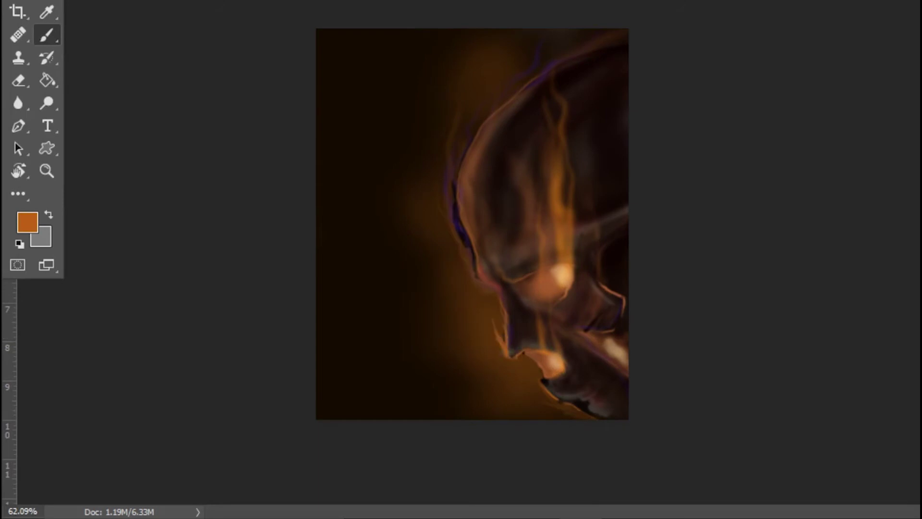
Step: Paint orange flames spreading outward from the jaw, nose and forehead into the dark background, using a progressively larger brush
drag(557, 401, 541, 406)
key(bracketright)
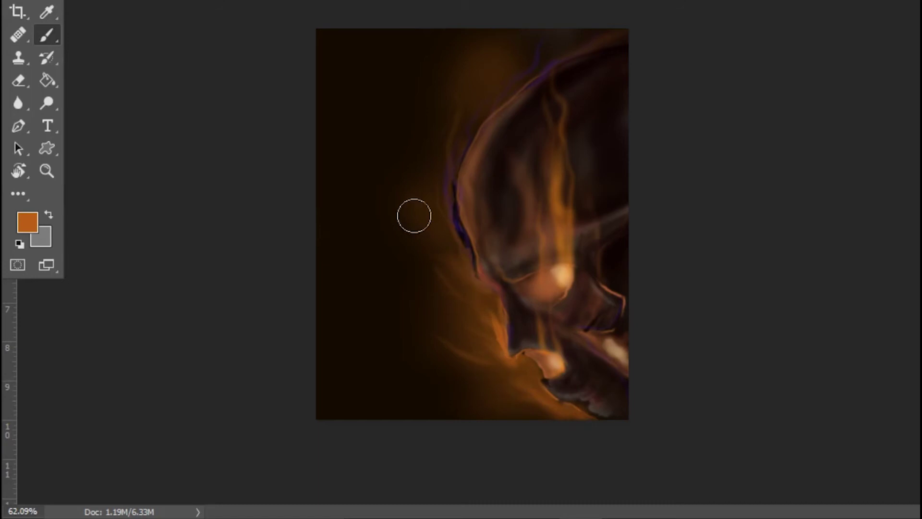
mouse_move(478, 267)
mouse_down()
mouse_move(461, 244)
mouse_move(539, 402)
mouse_move(520, 397)
mouse_move(443, 235)
mouse_move(472, 45)
mouse_move(457, 76)
mouse_move(435, 221)
mouse_move(576, 31)
mouse_move(477, 57)
mouse_move(375, 56)
mouse_up()
key(bracketright)
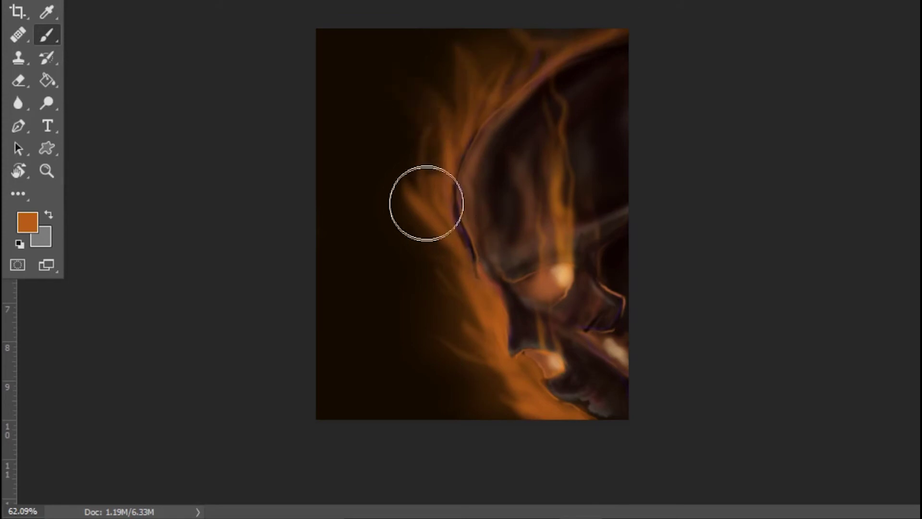
mouse_move(466, 281)
mouse_down()
mouse_move(509, 410)
mouse_move(434, 181)
mouse_up()
Step: Choose a blue-violet and paint accents along the skull's front edge, the jaw and the adjoining flames
click(28, 222)
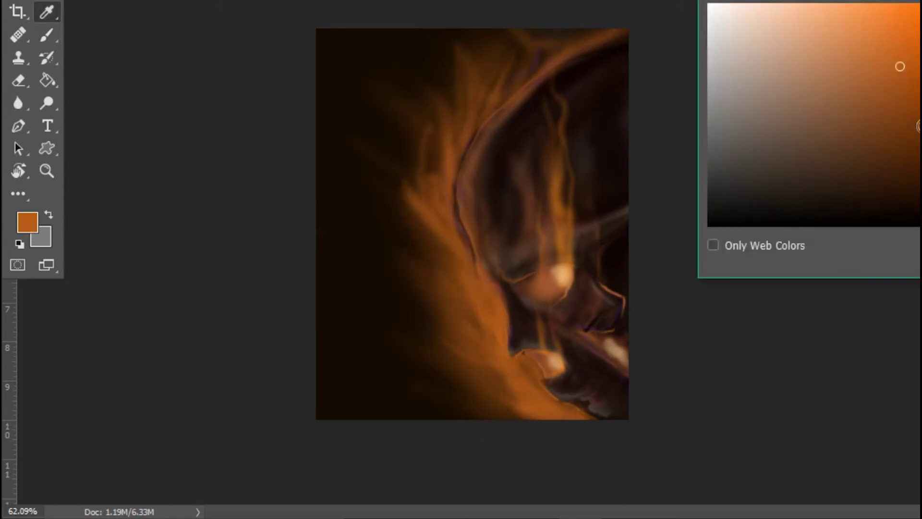
drag(900, 66, 908, 31)
key(Return)
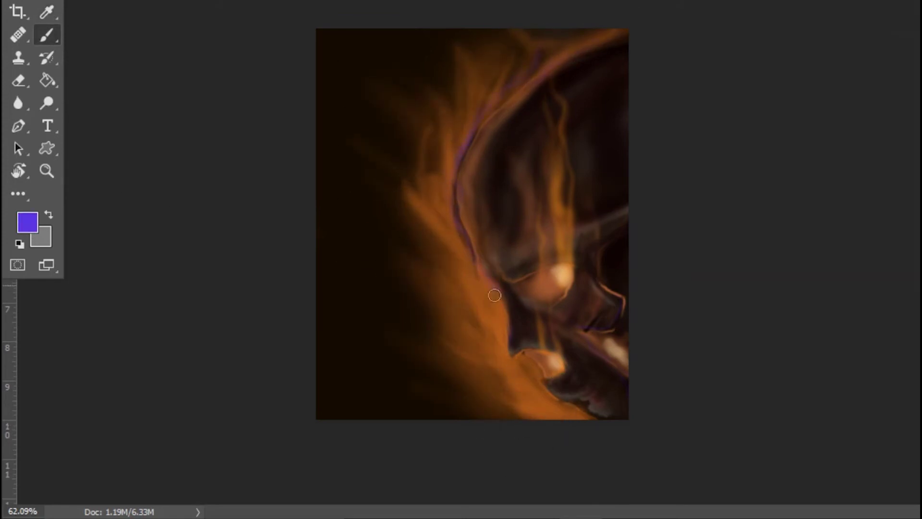
drag(582, 398, 607, 410)
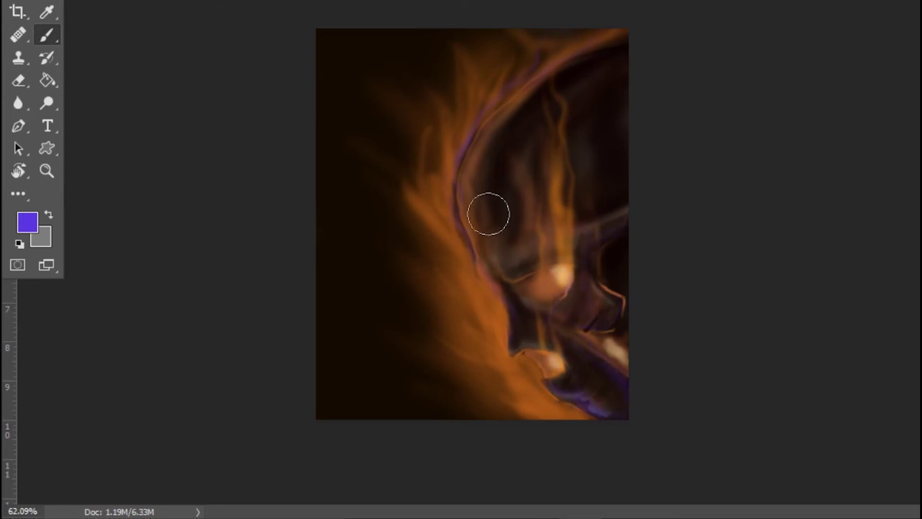
drag(457, 146, 495, 337)
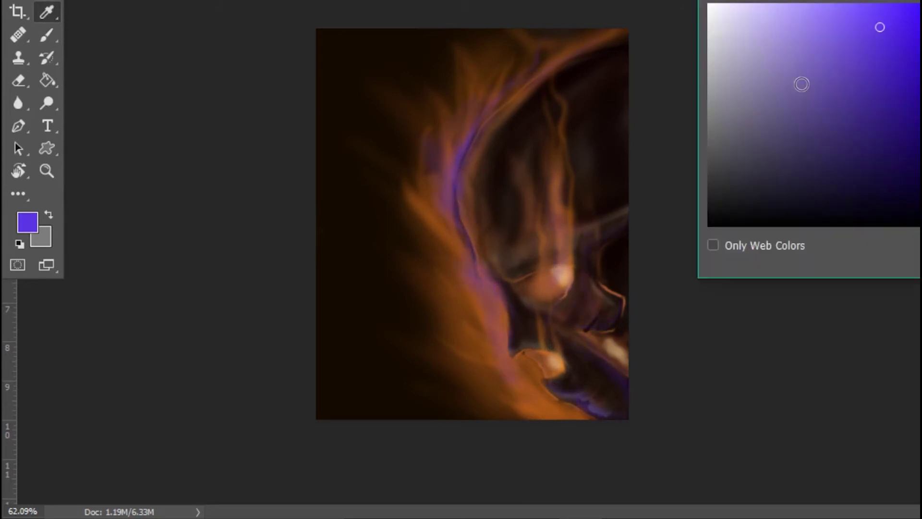
Step: Add pale cream highlights to the skull's glowing areas and front edge, and dim the outer flames with a sampled near-black
click(850, 19)
key(Return)
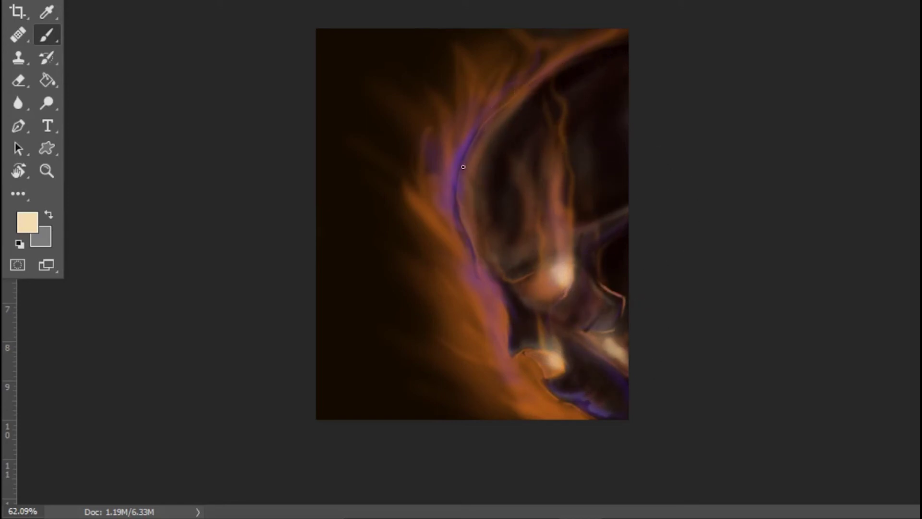
alt+click(598, 287)
mouse_move(439, 186)
mouse_down()
mouse_move(430, 68)
mouse_move(392, 187)
mouse_move(438, 157)
mouse_move(491, 53)
mouse_up()
key(ctrl+z)
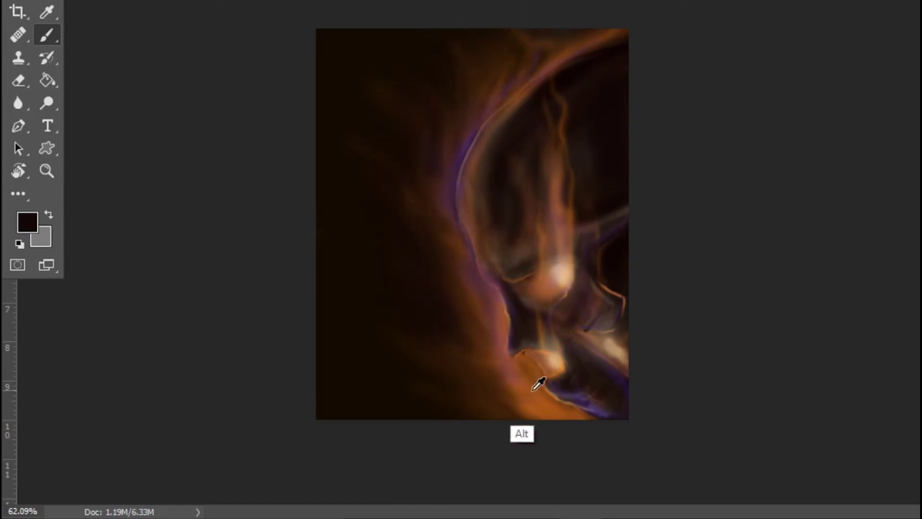
Step: Sample the orange beside the jaw and repaint soft flames in front of the face and forehead
alt+click(521, 382)
key(bracketleft)
drag(464, 297, 428, 110)
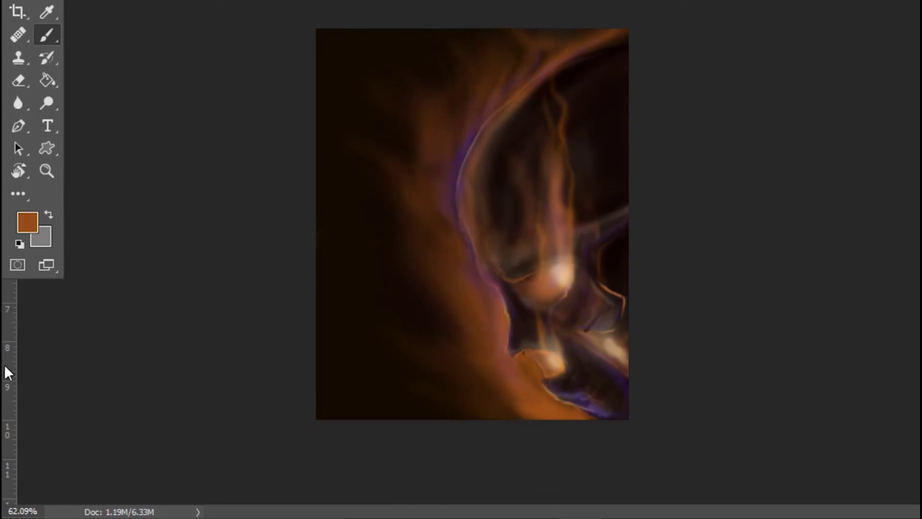
Step: Choose white and sign the artwork in the canvas's lower-left corner, undoing unwanted strokes
click(25, 222)
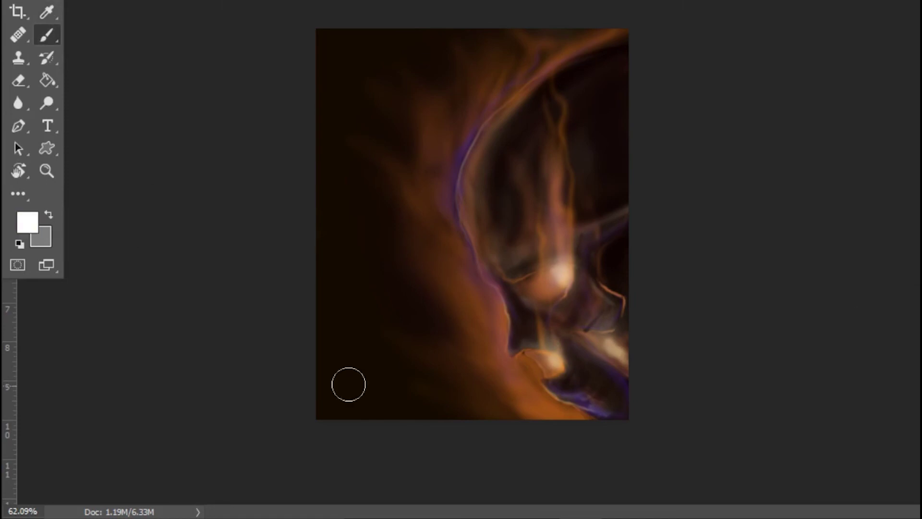
key(ctrl+alt+z)
key(ctrl+alt+z)
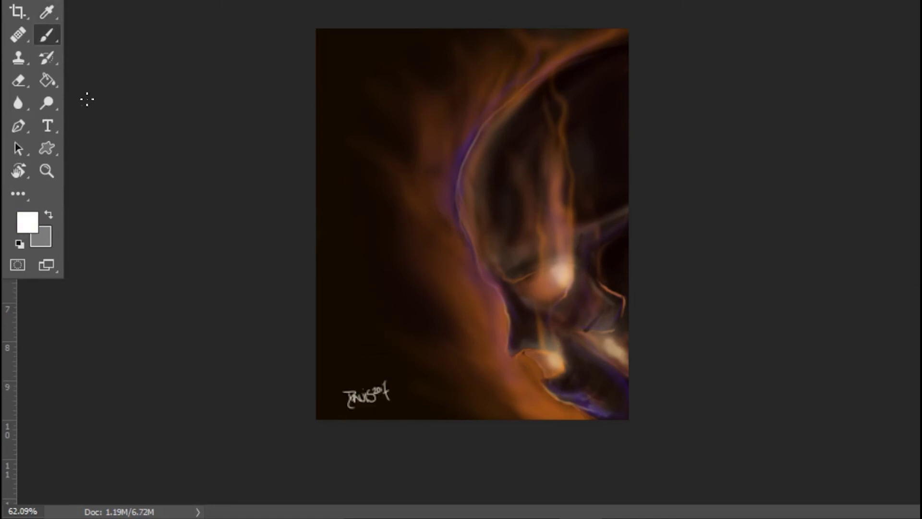